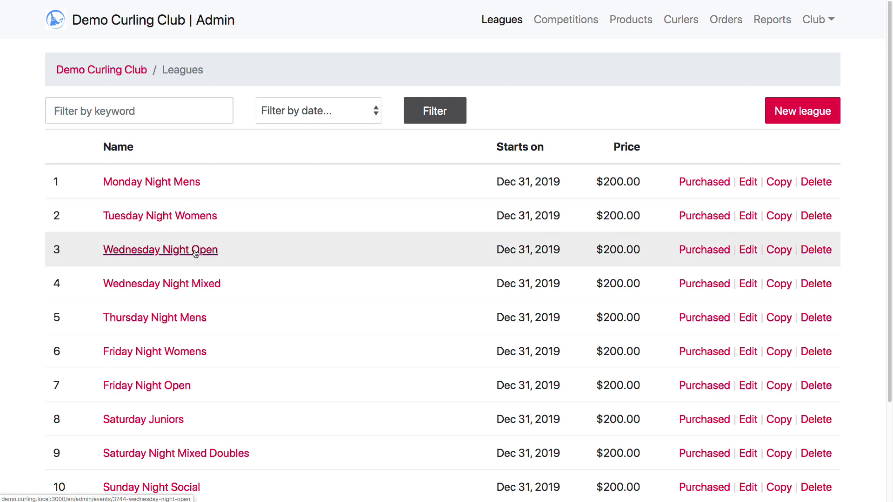
Open the Wednesday Night Open league settings and scroll down to its team options
click(748, 249)
scroll(703, 248, down, 14)
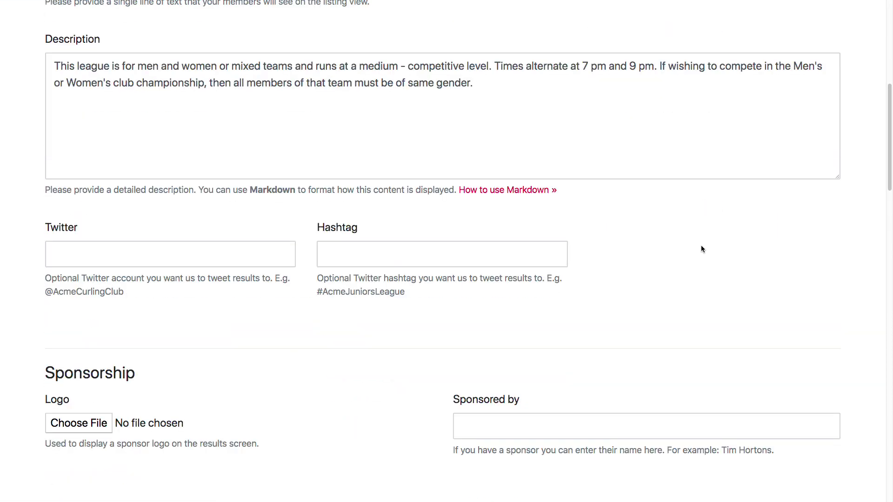
scroll(699, 249, down, 10)
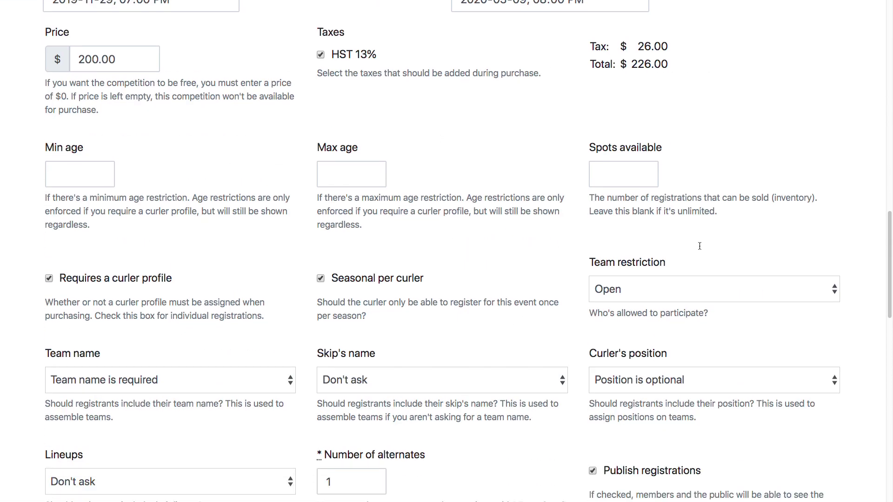
scroll(699, 249, down, 5)
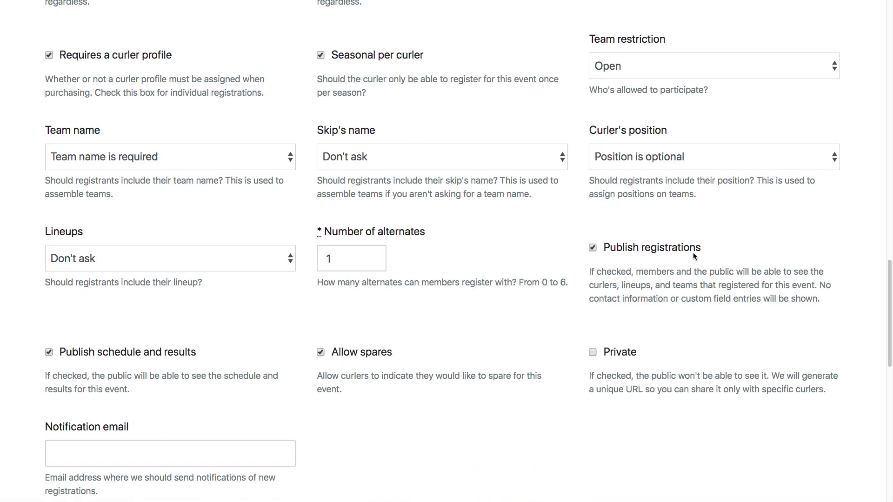
Highlight the Team name, Skip's name and Curler's position settings in turn
drag(52, 131, 108, 133)
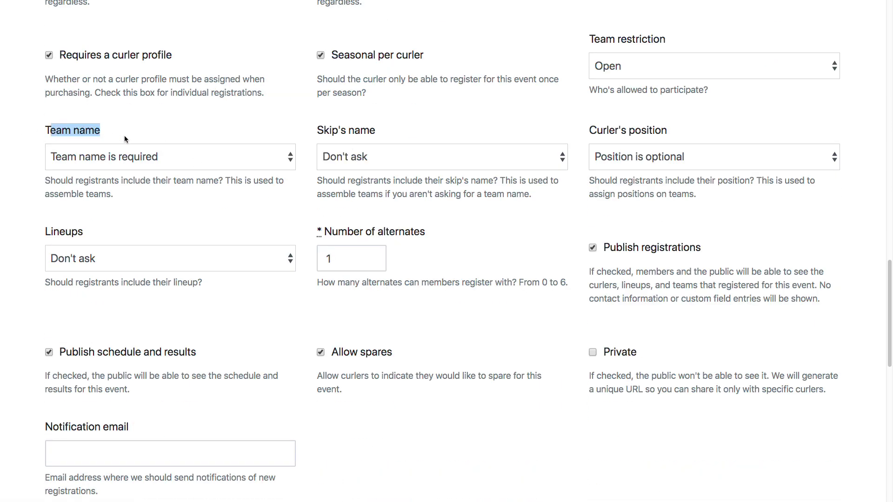
drag(320, 130, 389, 131)
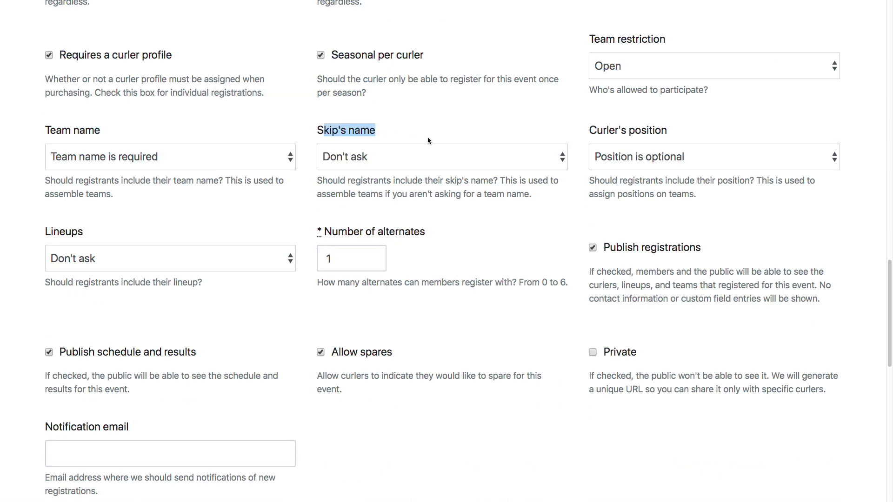
click(600, 132)
drag(600, 131, 696, 130)
click(122, 130)
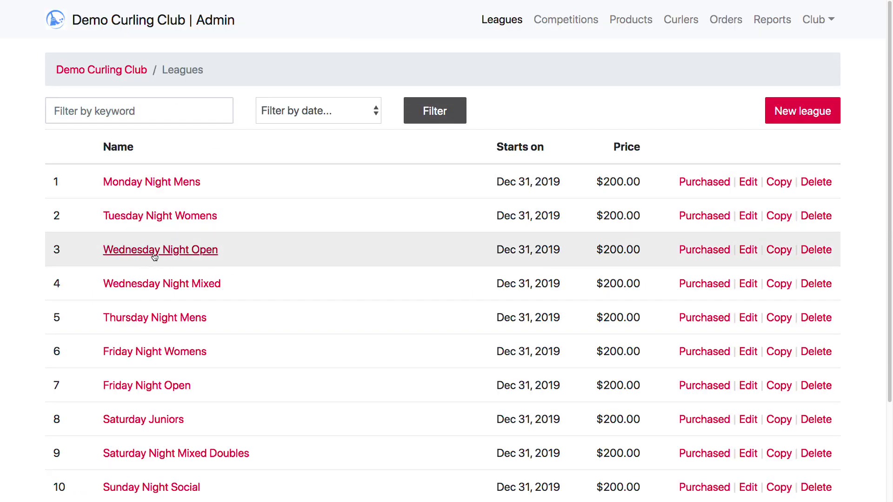
Open the Wednesday Night Open registrations and scroll through them, including the misspelled Hesel entry
click(140, 252)
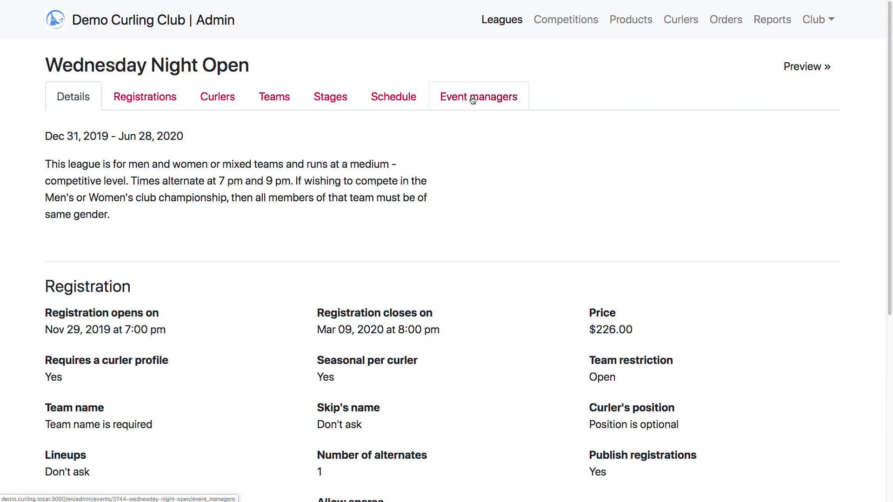
click(145, 102)
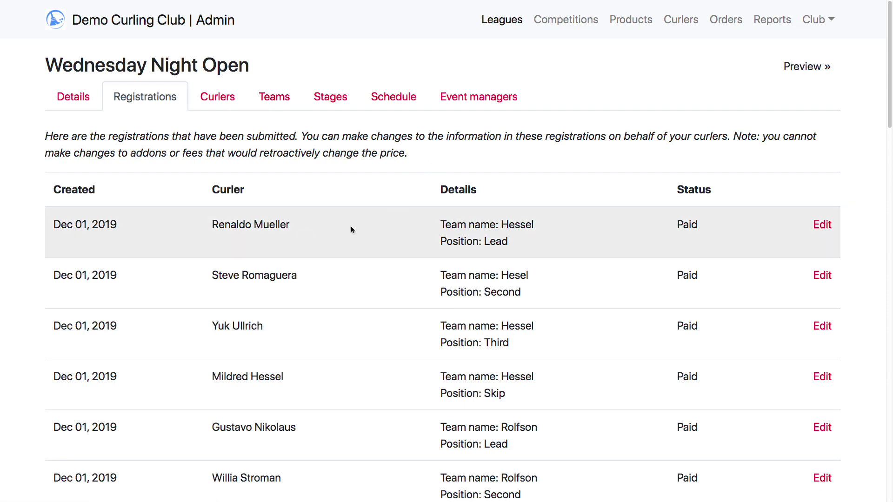
scroll(352, 230, down, 20)
scroll(352, 229, down, 3)
scroll(354, 230, up, 20)
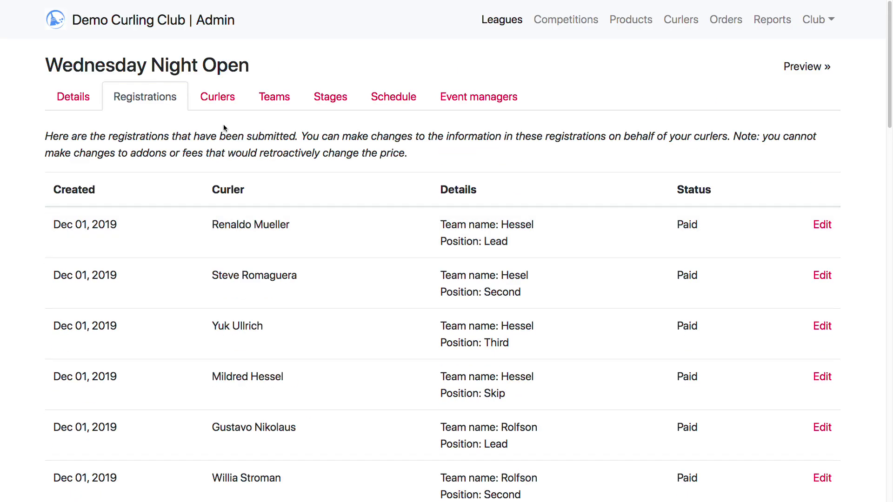
Look over the league's Curlers and Add curlers pages, then view the still-empty Teams tab
click(211, 99)
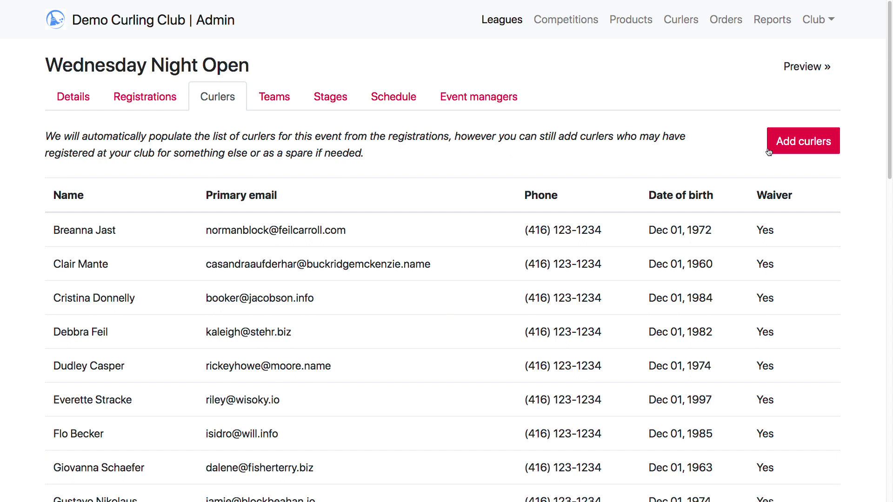
click(801, 145)
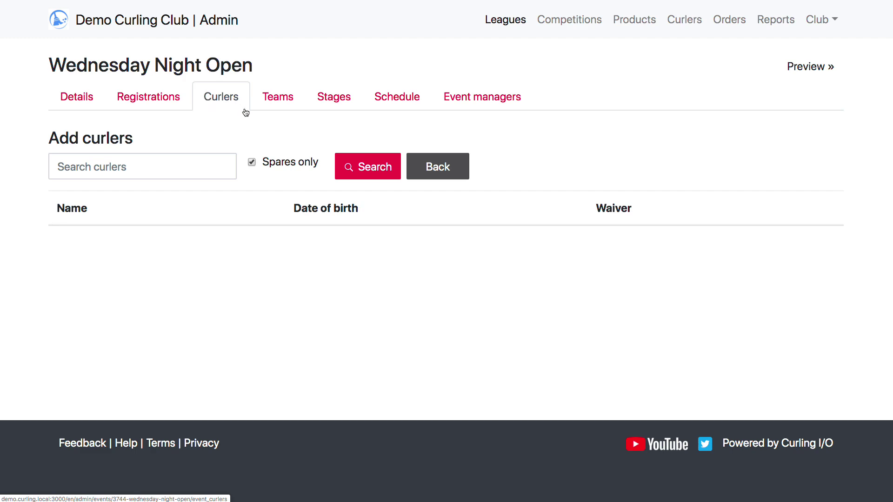
click(231, 100)
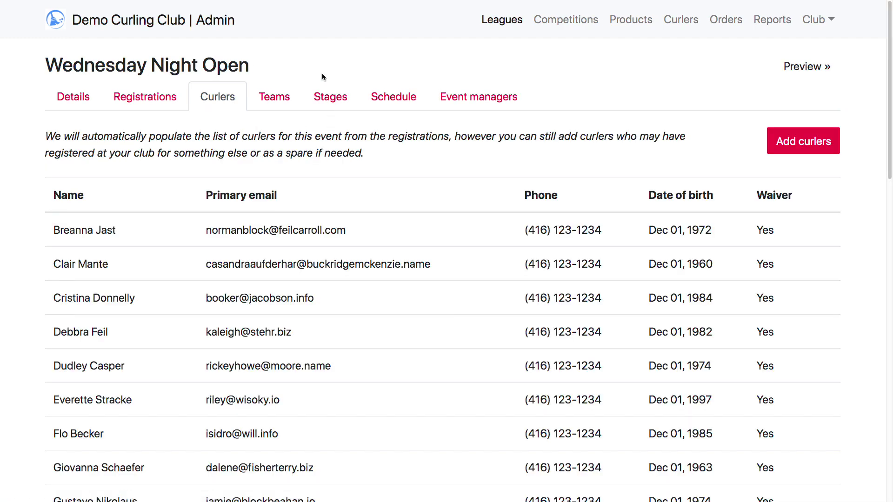
click(279, 96)
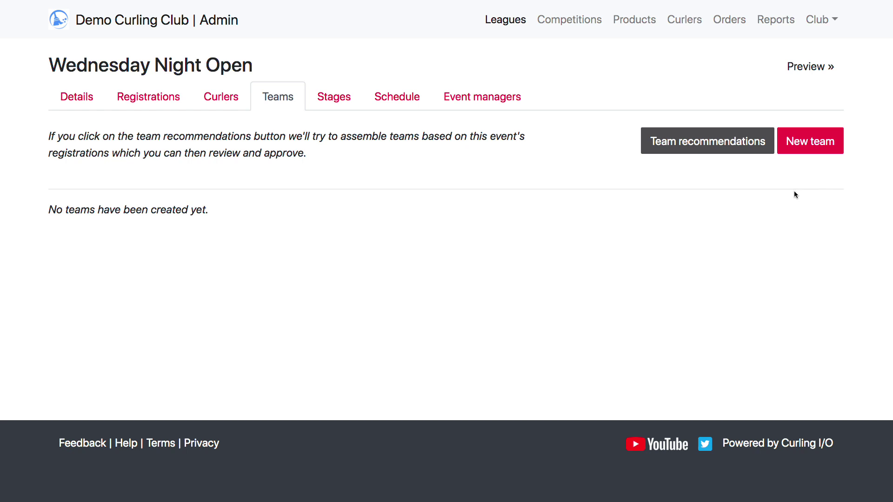
click(805, 142)
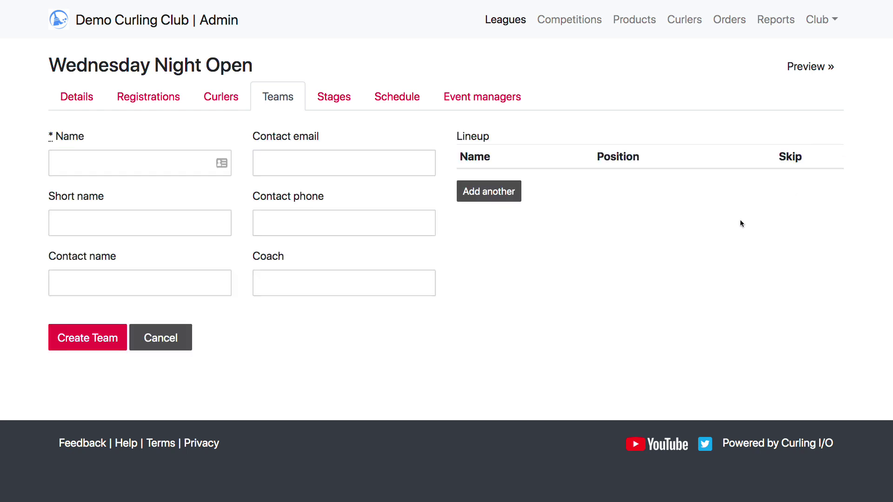
click(72, 164)
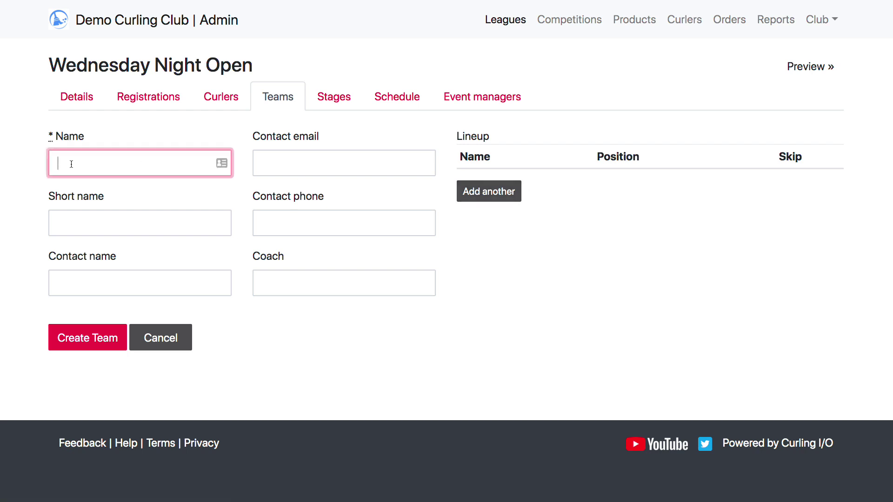
click(489, 191)
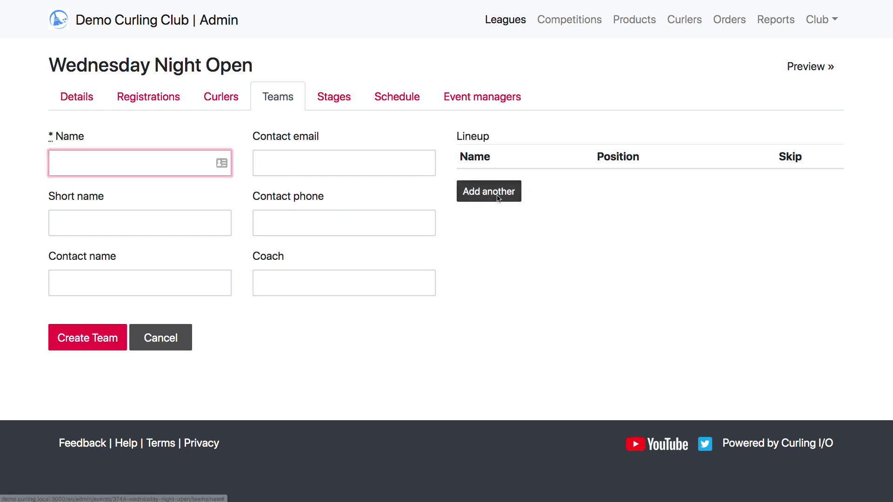
click(493, 224)
click(517, 258)
click(514, 298)
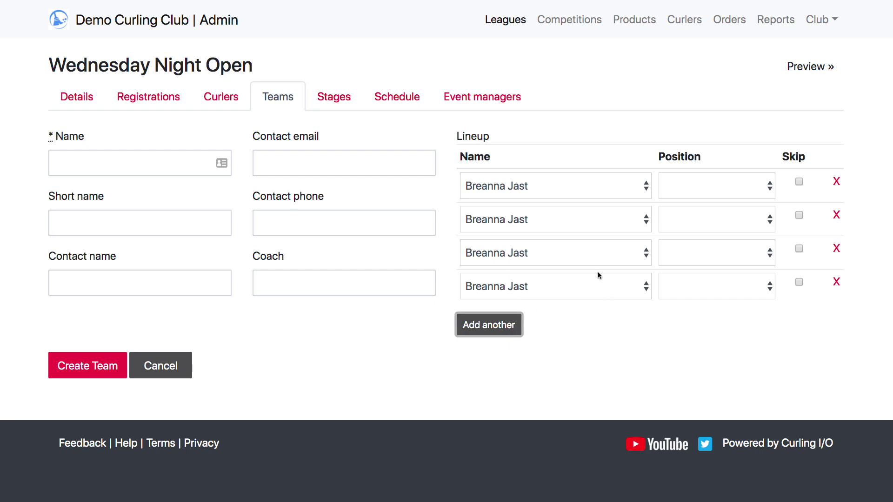
click(569, 228)
click(569, 236)
click(563, 261)
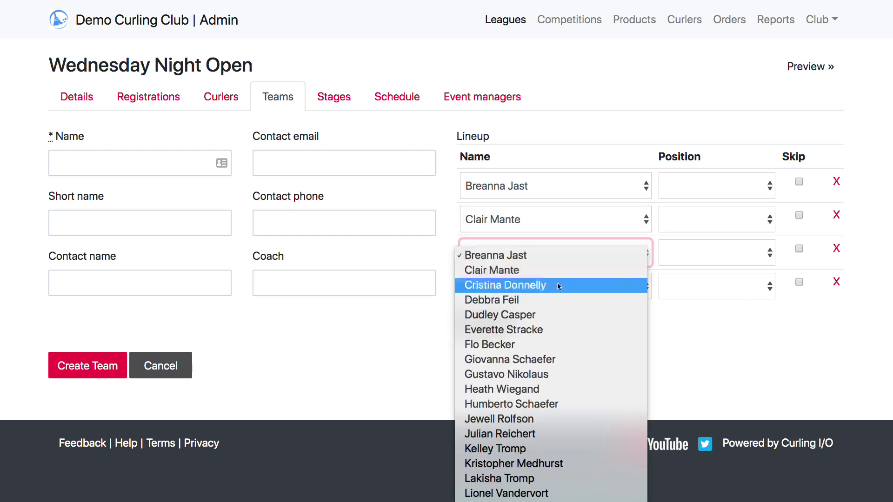
click(558, 285)
click(161, 368)
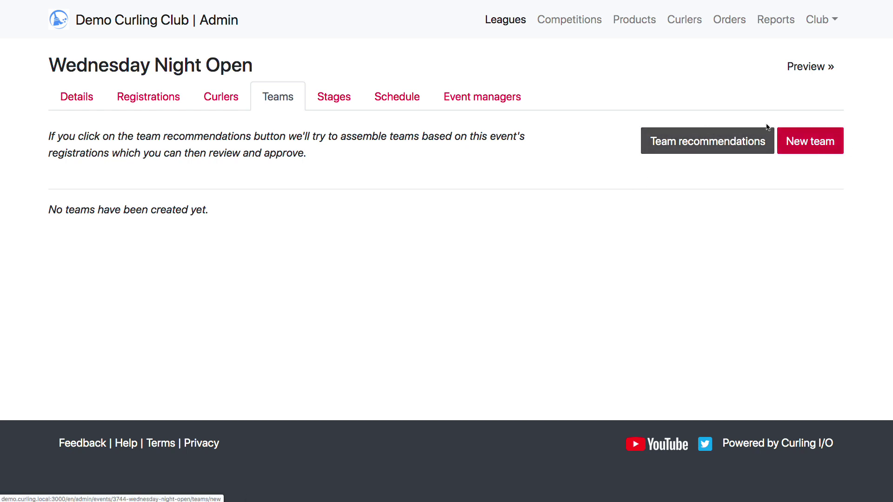
Show the team recommendations and create the Metz, Mante, Donnelly and Rolfson teams
click(687, 143)
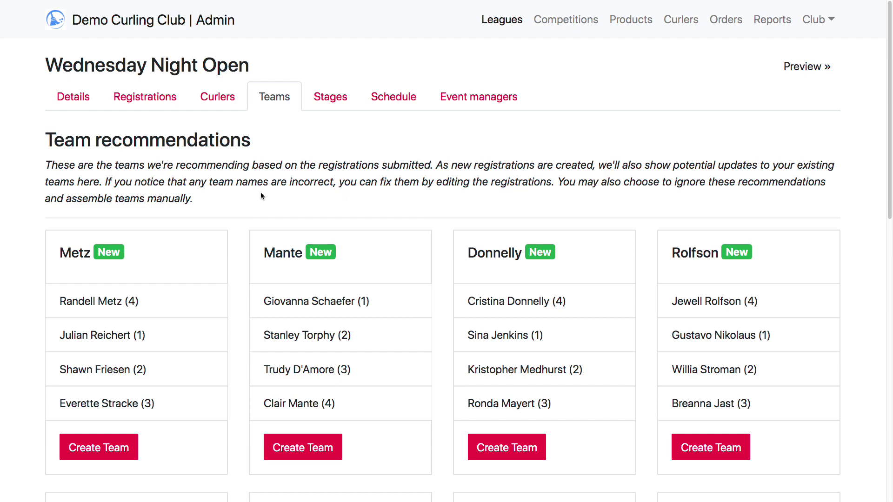
scroll(268, 273, down, 8)
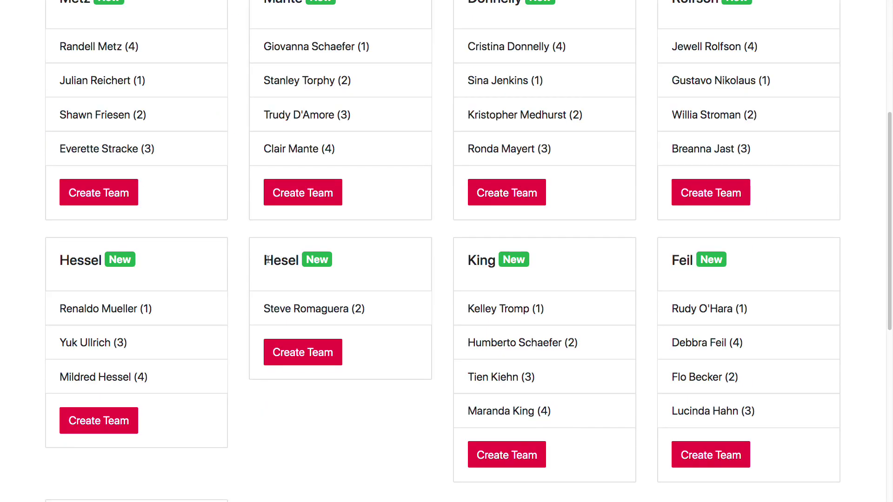
scroll(269, 263, down, 2)
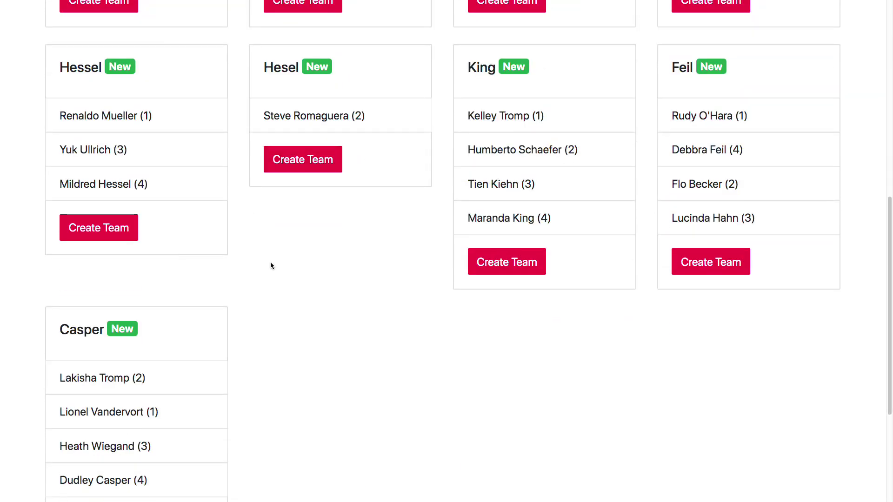
scroll(270, 264, up, 7)
scroll(270, 265, up, 2)
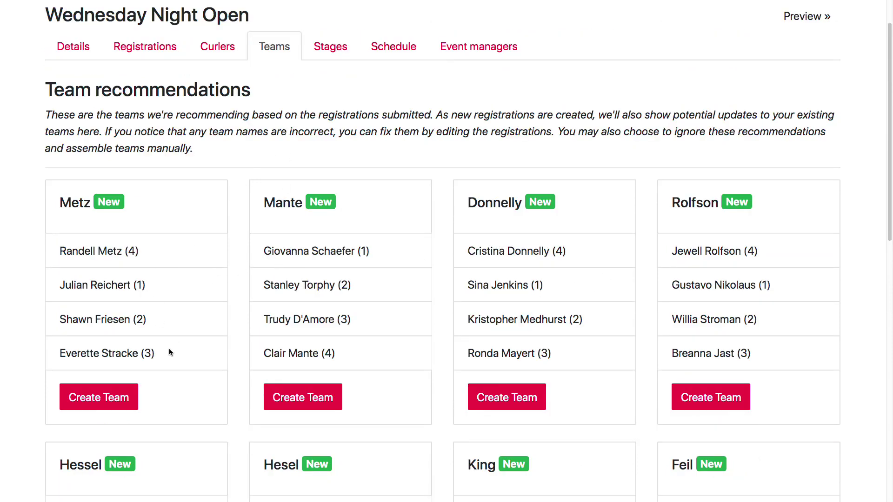
click(89, 397)
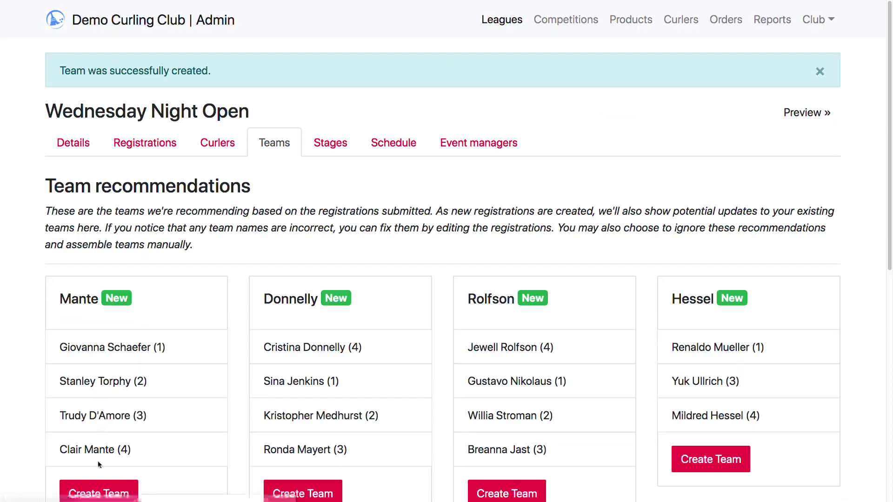
click(95, 494)
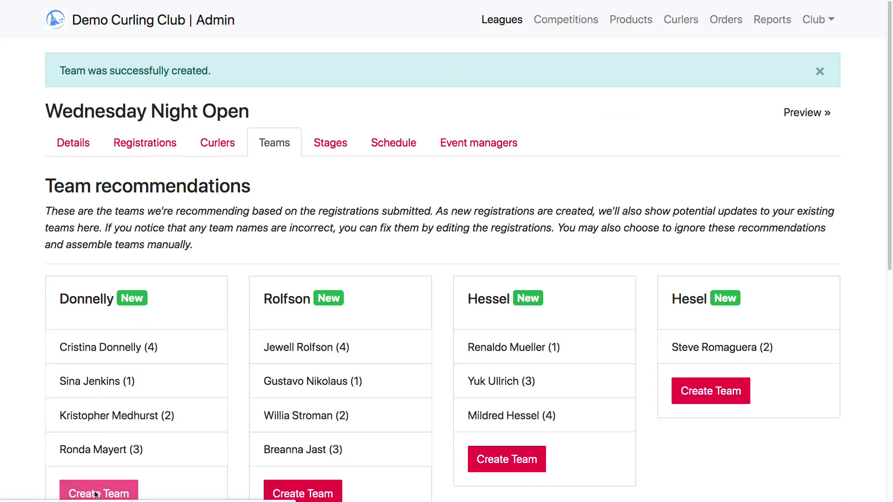
click(95, 494)
click(95, 493)
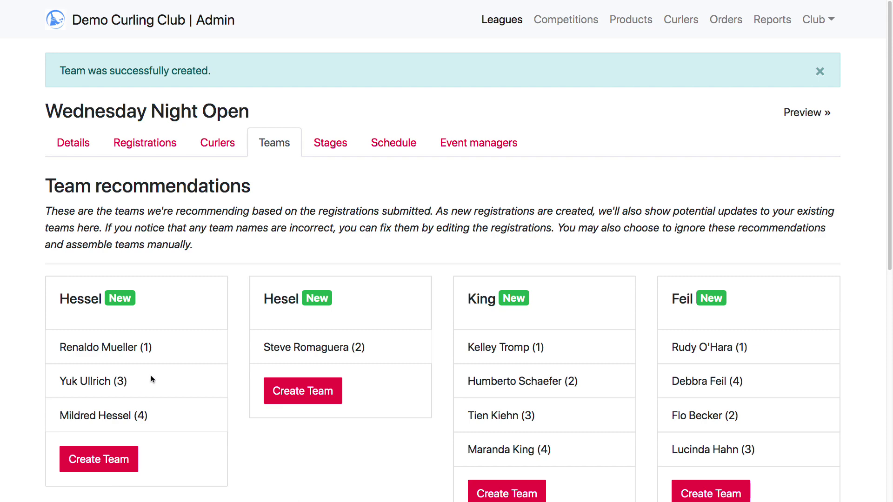
Point out the one-player misspelled Hesel recommendation against the correct Hessel spelling
scroll(166, 342, down, 3)
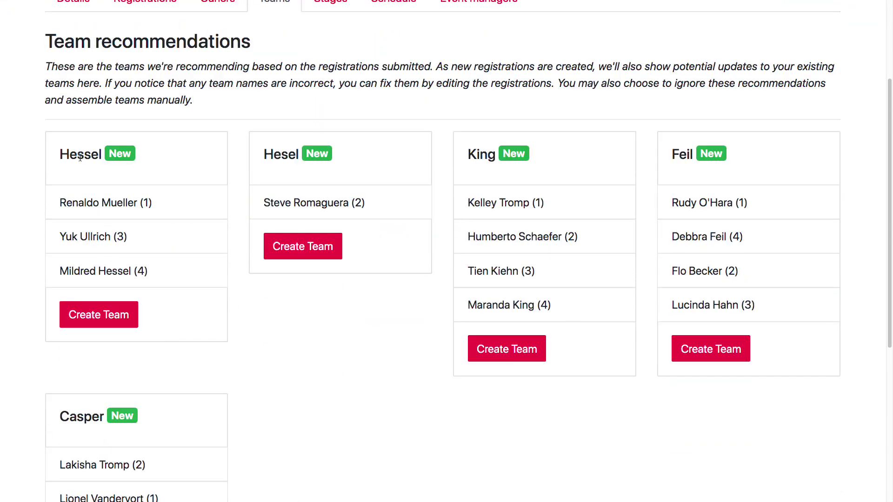
double_click(274, 154)
click(294, 194)
double_click(277, 203)
click(288, 154)
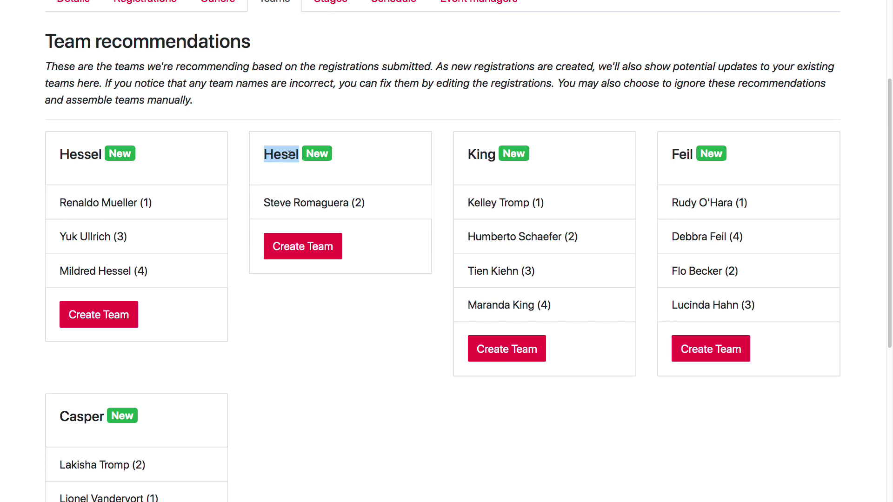
double_click(124, 270)
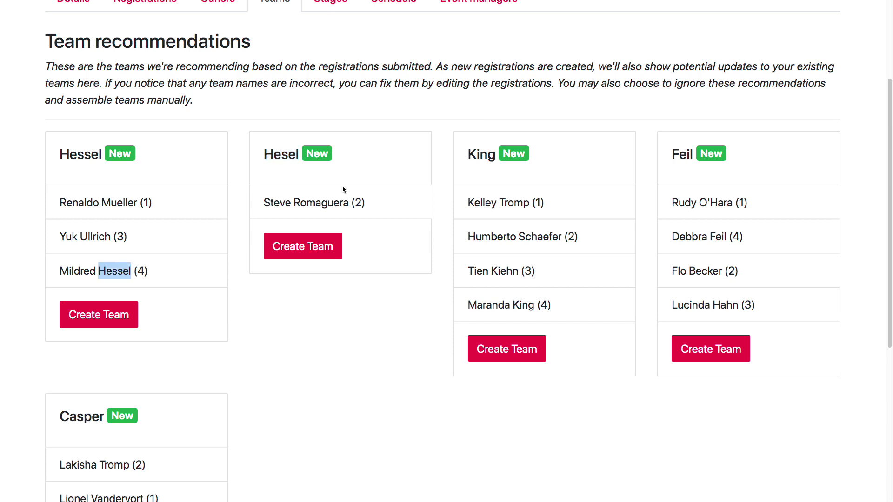
click(120, 231)
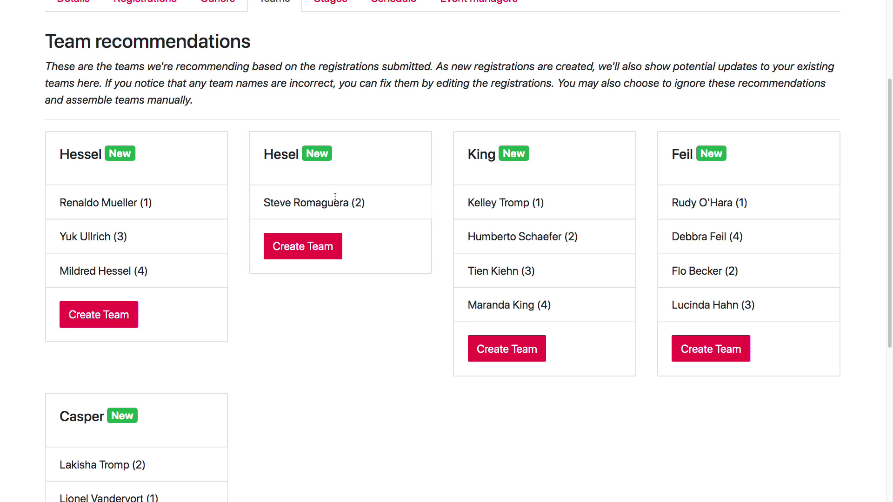
Create the Hessel, King, Feil and Casper teams, leaving the Hesel recommendation
click(104, 315)
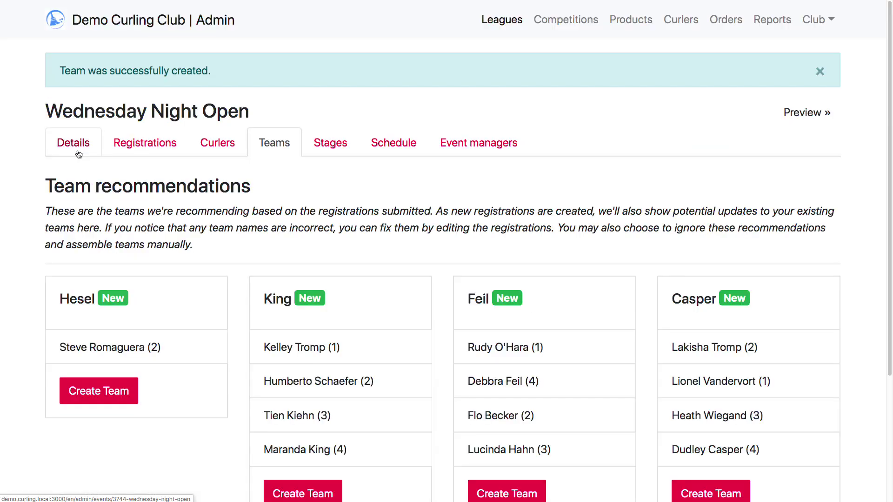
scroll(417, 198, down, 2)
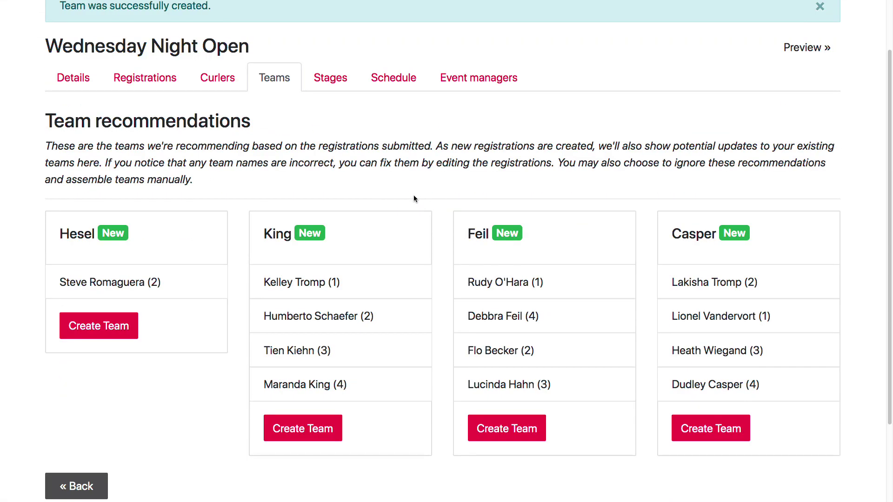
click(307, 436)
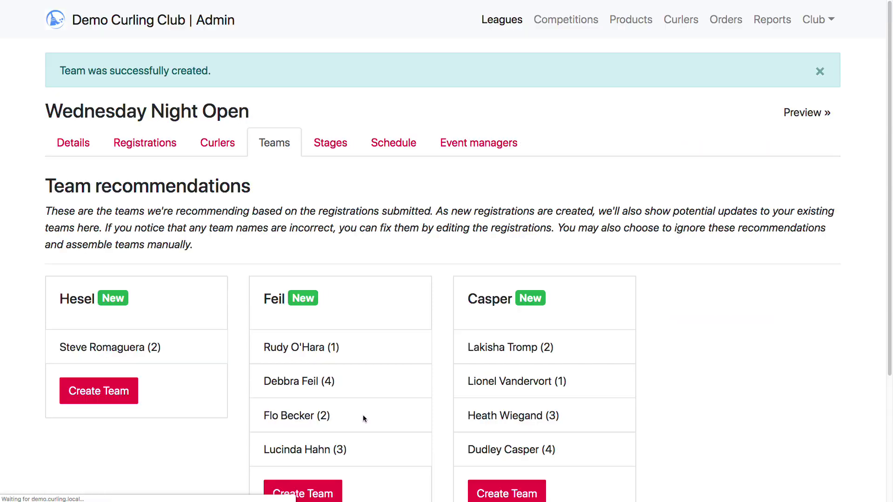
click(316, 491)
click(315, 492)
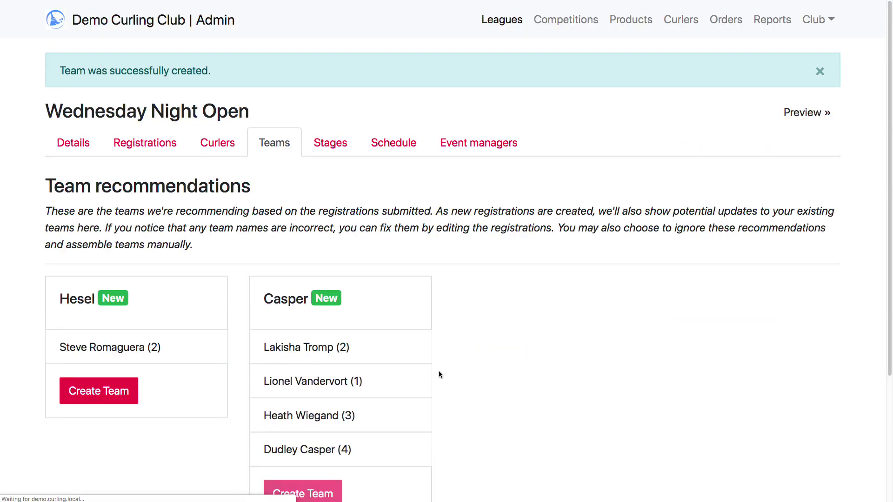
double_click(72, 301)
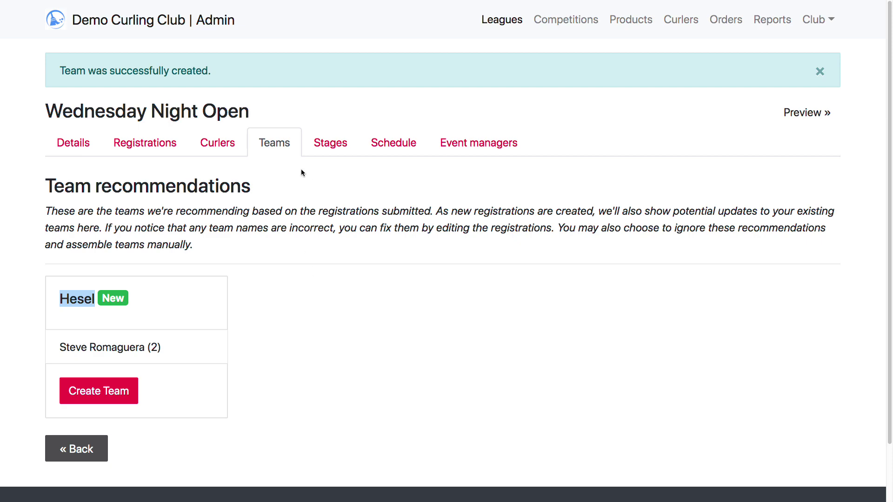
Return to the teams list and highlight the Hessel team's current three-player lineup
click(279, 144)
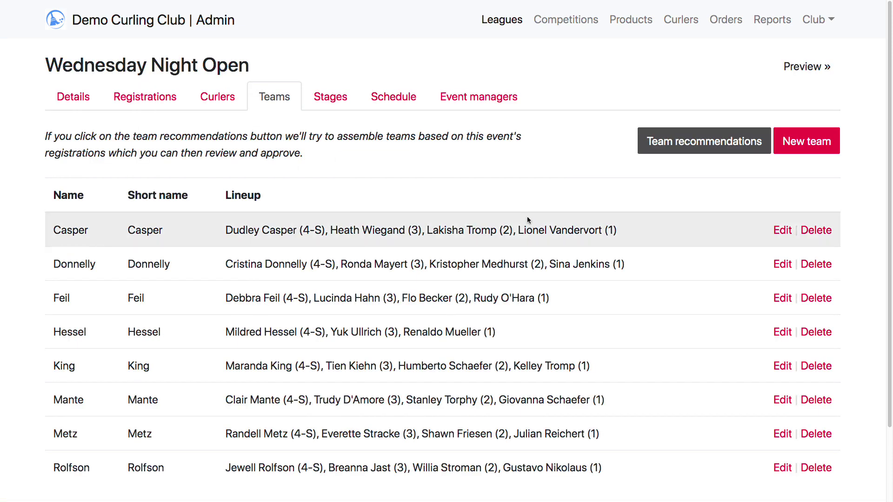
scroll(525, 214, down, 3)
drag(76, 242, 226, 245)
click(515, 242)
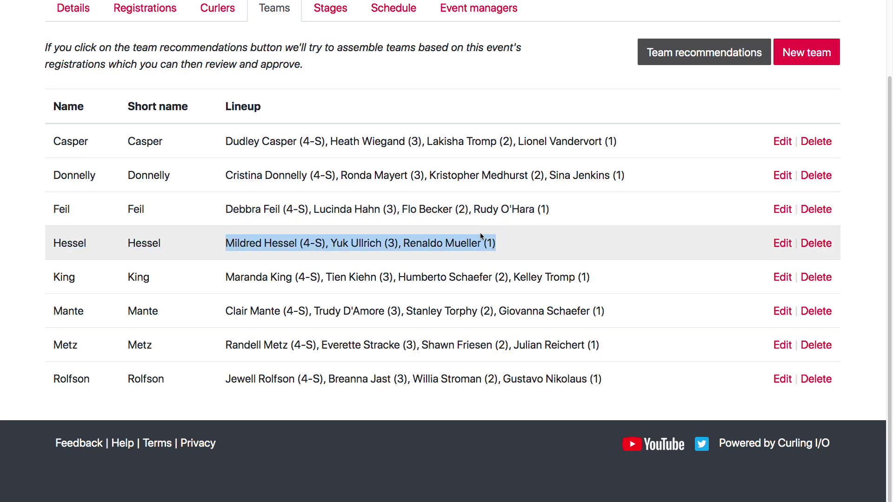
scroll(496, 233, up, 1)
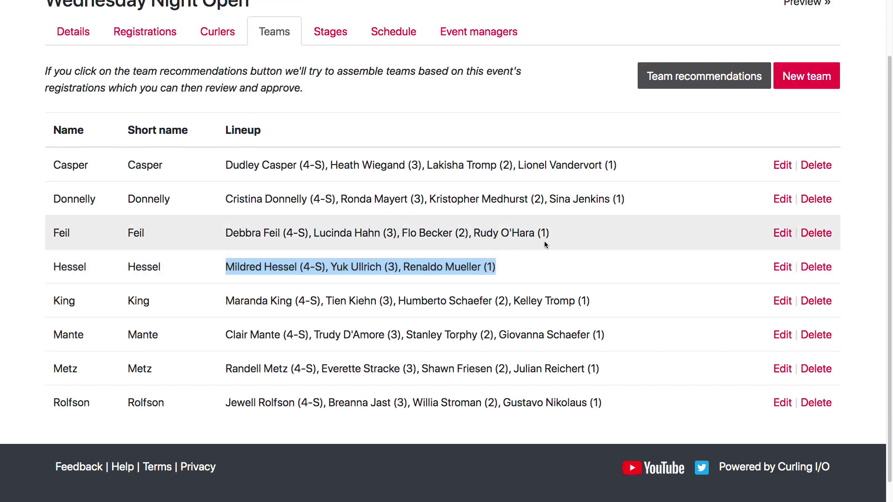
Edit Hessel, add a fourth lineup slot and choose a curler, then cancel without saving
click(782, 267)
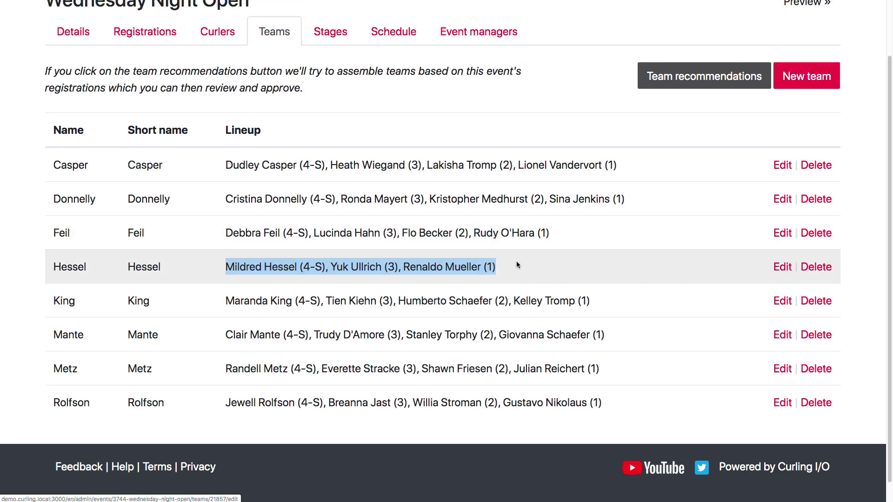
click(497, 294)
click(562, 285)
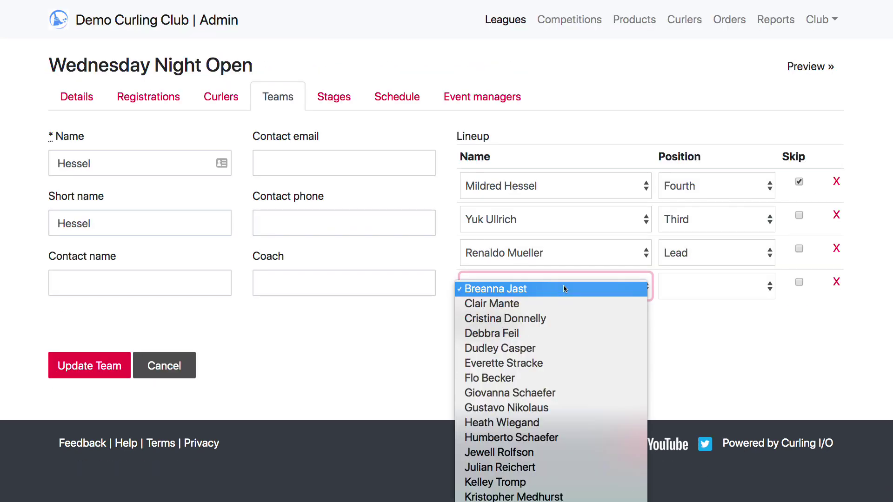
scroll(576, 400, down, 1)
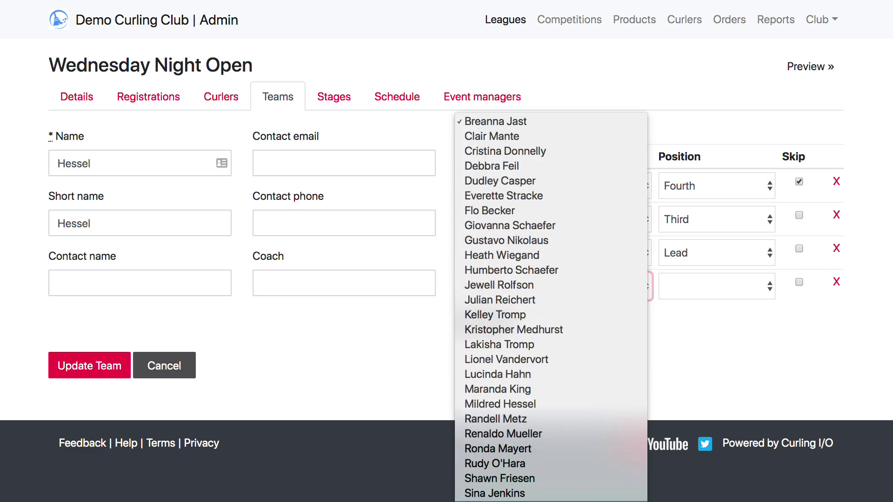
text(st)
key(Return)
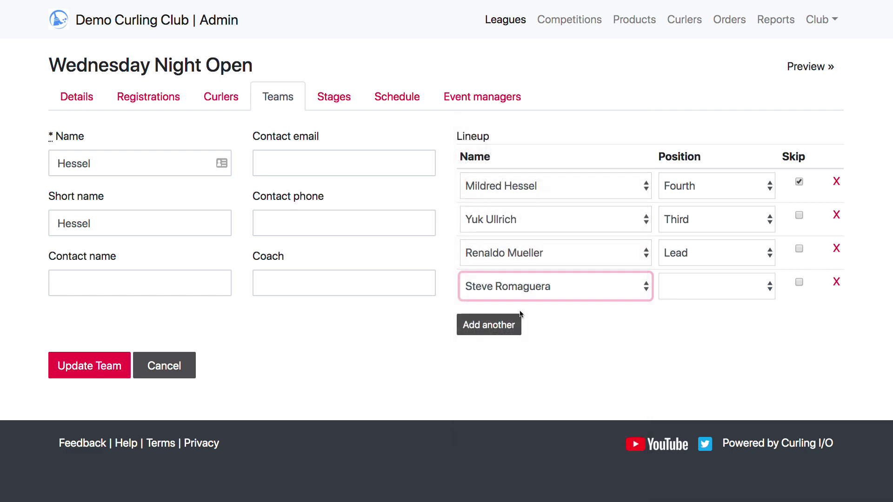
click(177, 366)
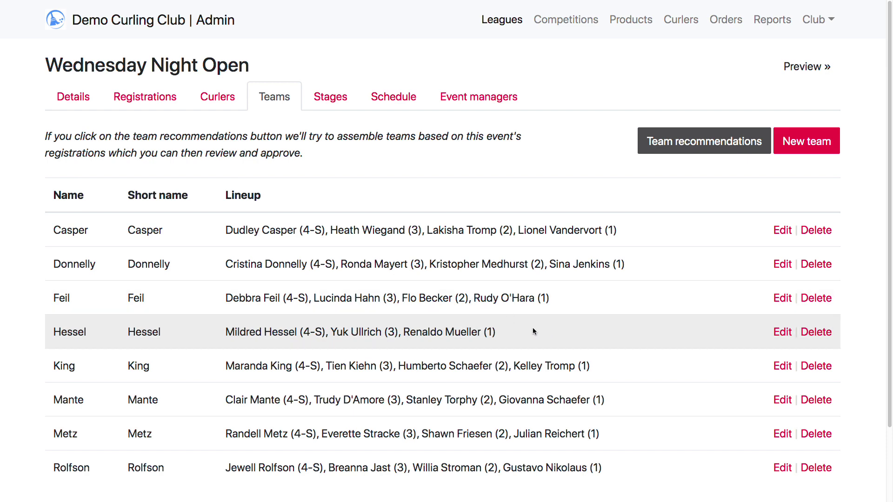
Correct the misspelled Hesel registration's team name to Hessel and save it
click(148, 100)
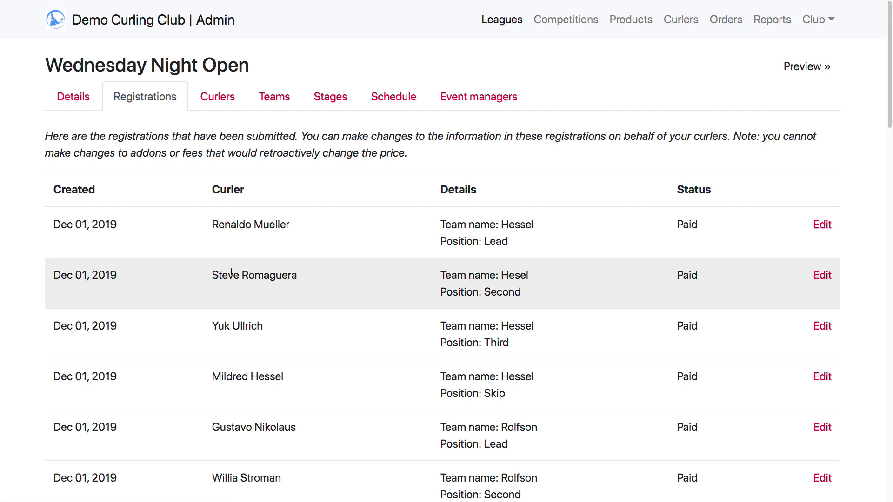
drag(213, 274, 294, 276)
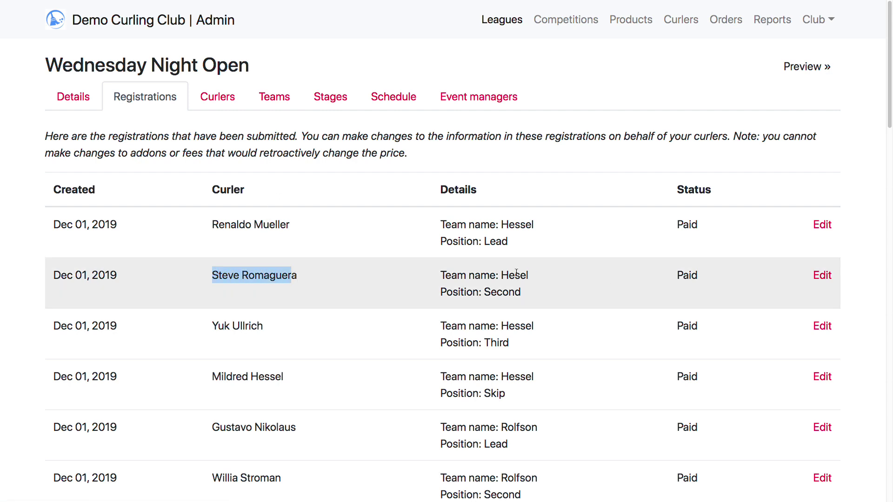
drag(529, 275, 501, 275)
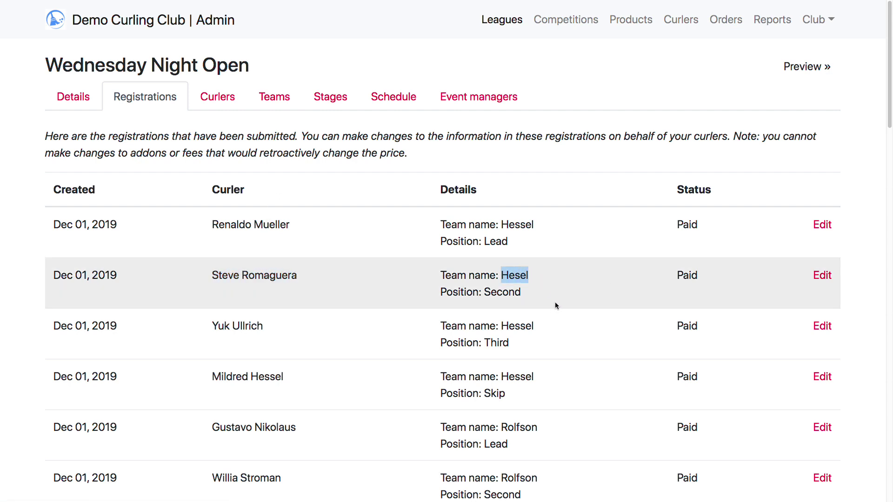
click(823, 277)
click(345, 162)
text(ssel)
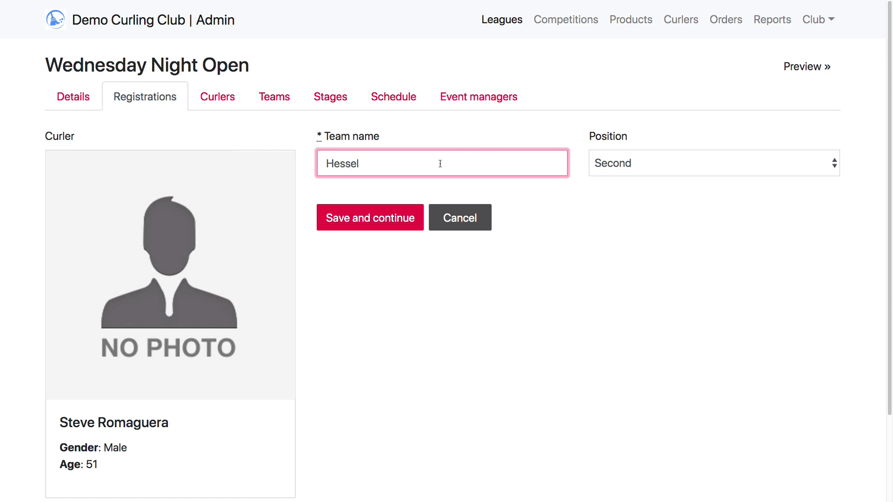
click(367, 218)
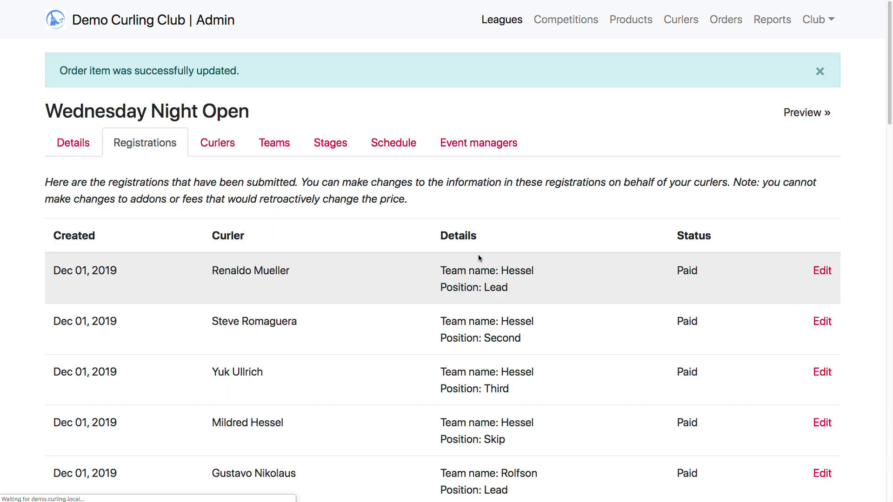
Confirm the registration now reads Hessel and go back to the Teams list
double_click(516, 271)
double_click(516, 321)
click(302, 211)
click(275, 149)
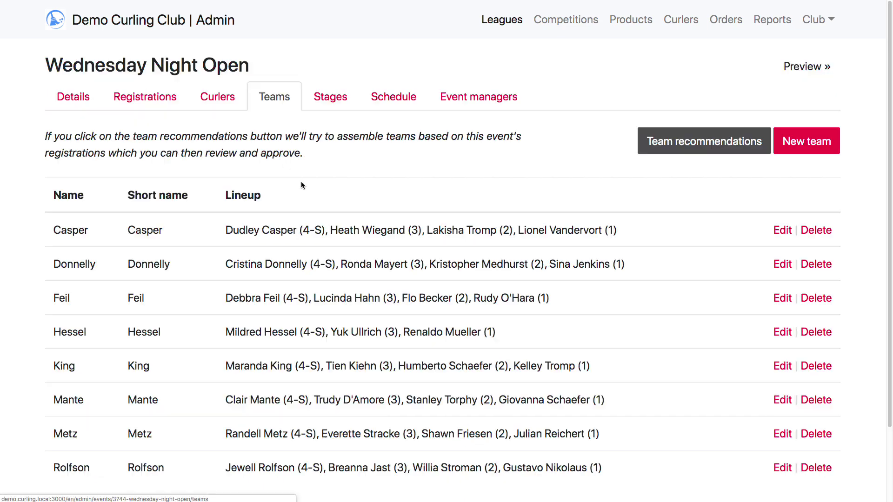
Show team recommendations and highlight the fourth player now suggested for Hessel
click(702, 144)
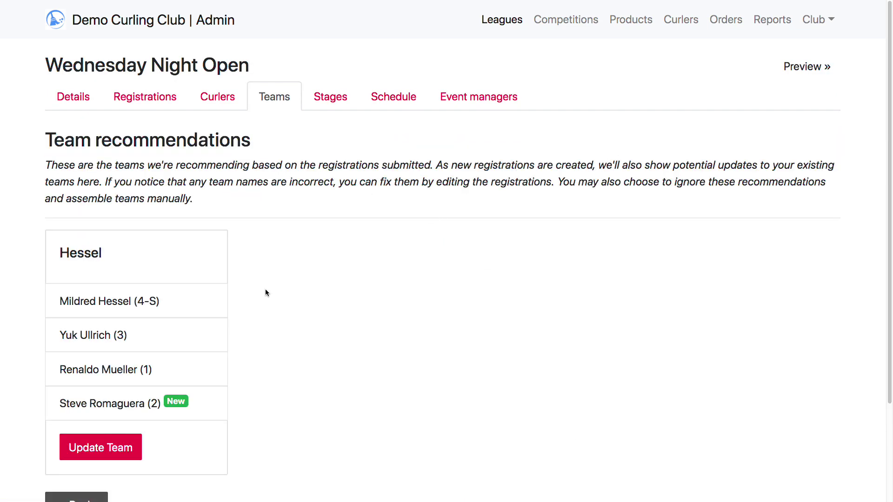
drag(67, 402, 131, 401)
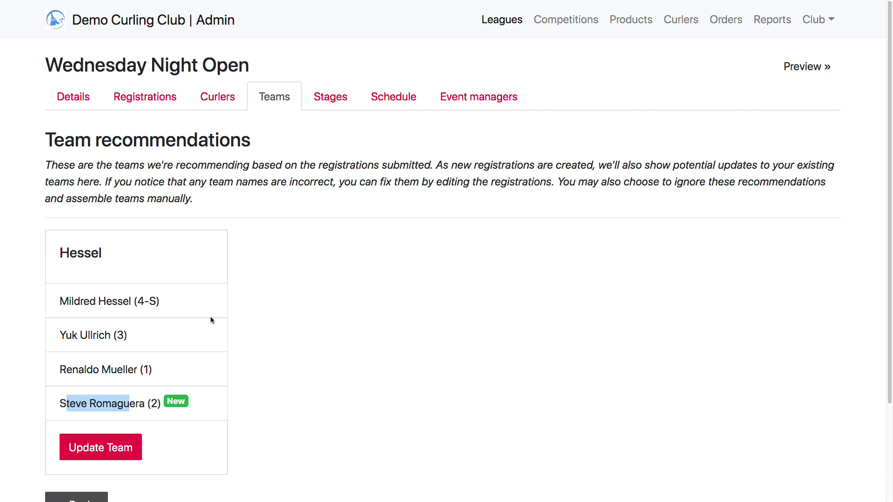
double_click(78, 256)
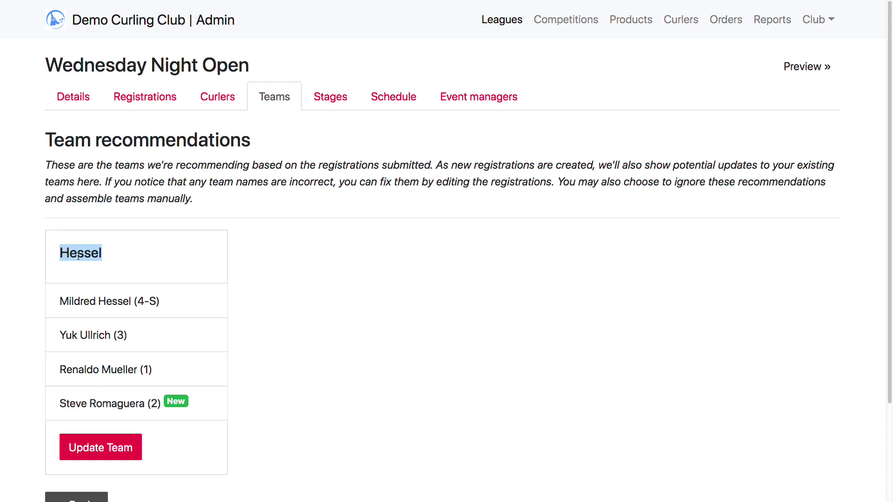
click(390, 287)
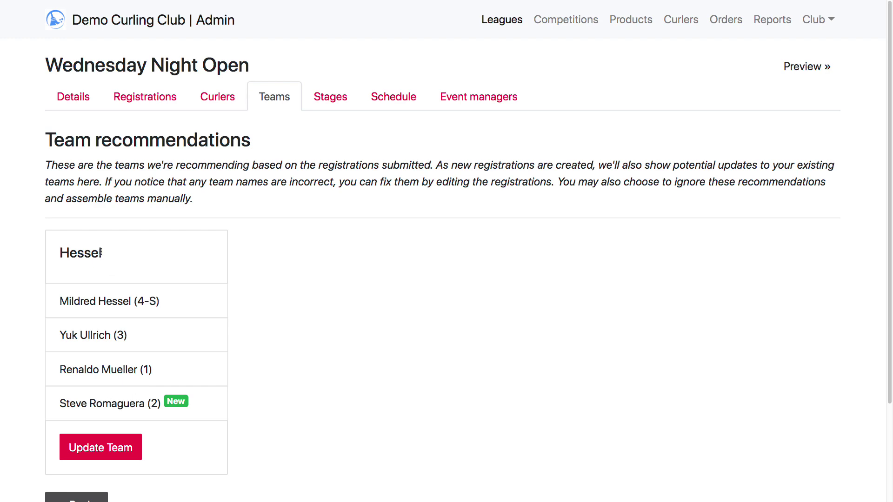
click(68, 403)
drag(66, 403, 504, 401)
click(504, 401)
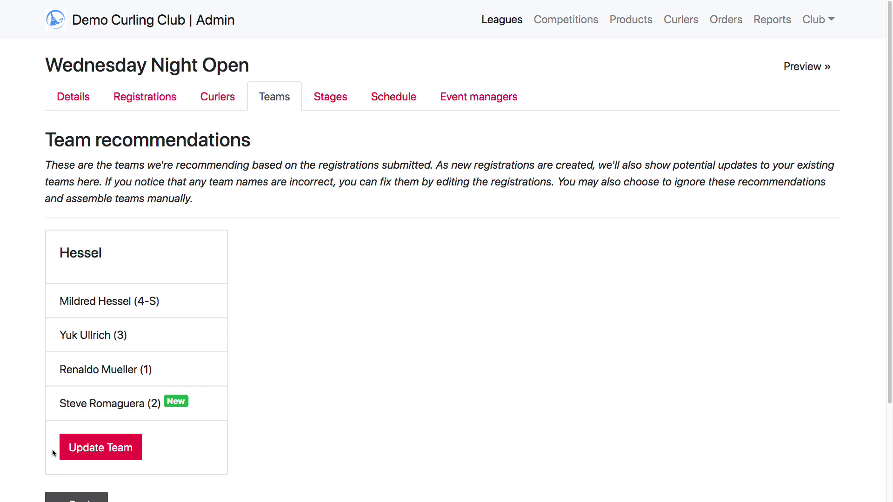
Update the Hessel team with the suggested player and check its four-player lineup
click(103, 446)
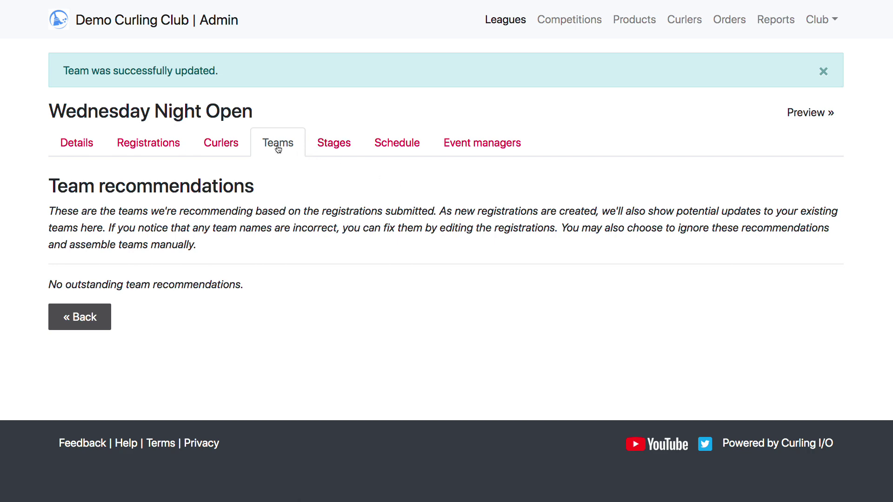
click(278, 146)
scroll(630, 303, down, 3)
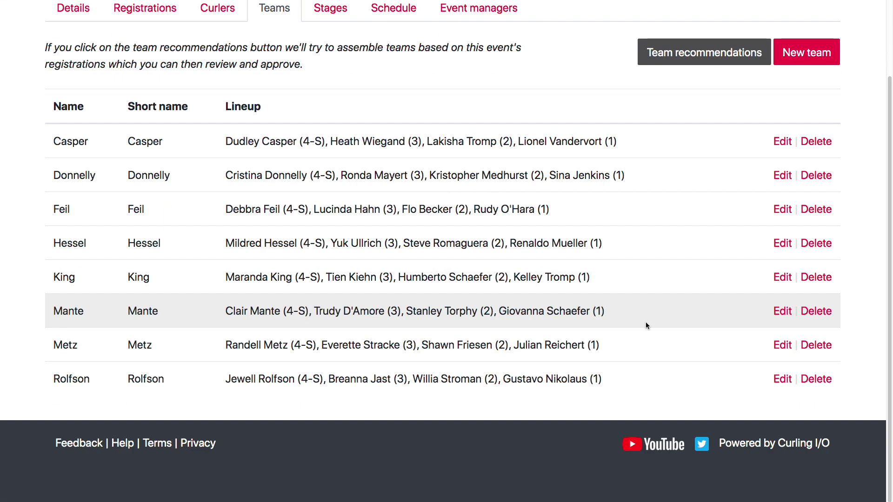
scroll(646, 325, up, 2)
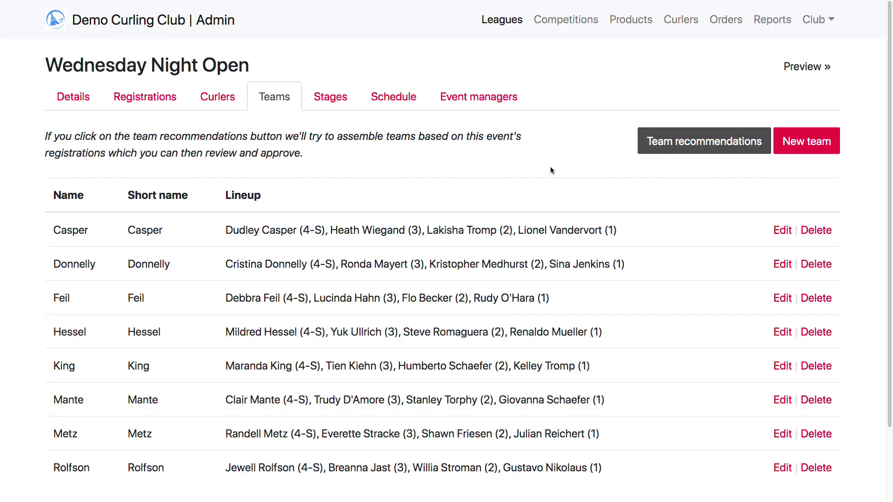